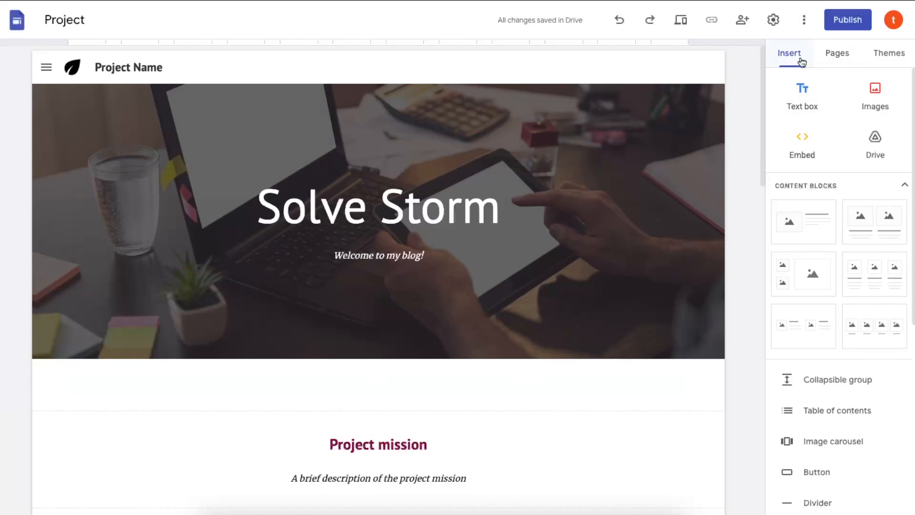
- Add a new site page and name it 'Contact Us'
click(841, 57)
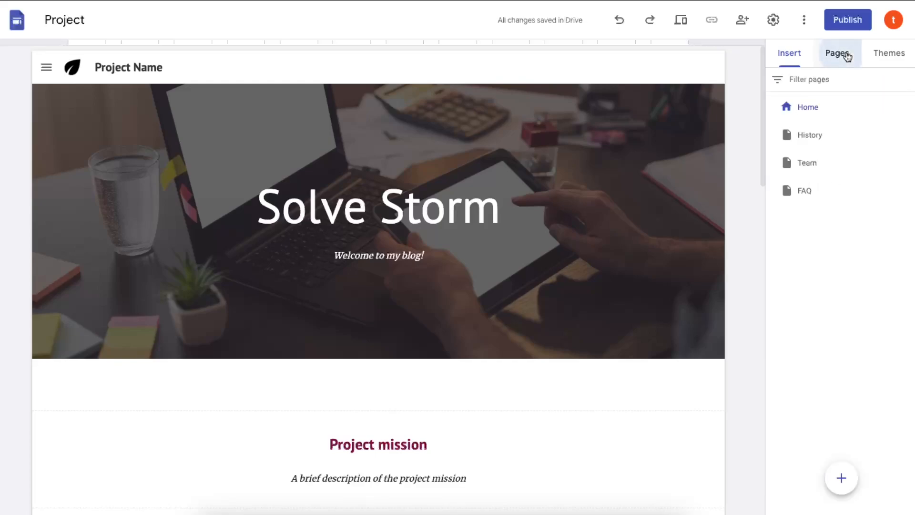
mouse_move(852, 477)
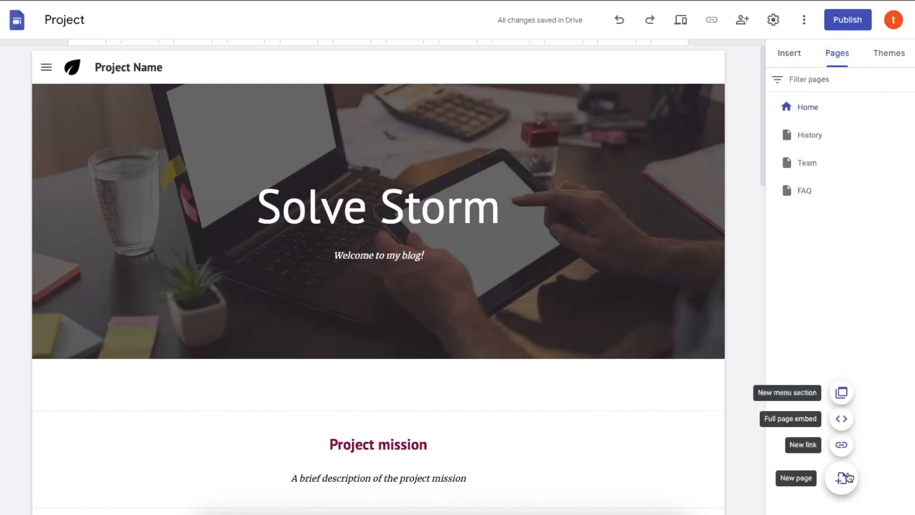
click(842, 479)
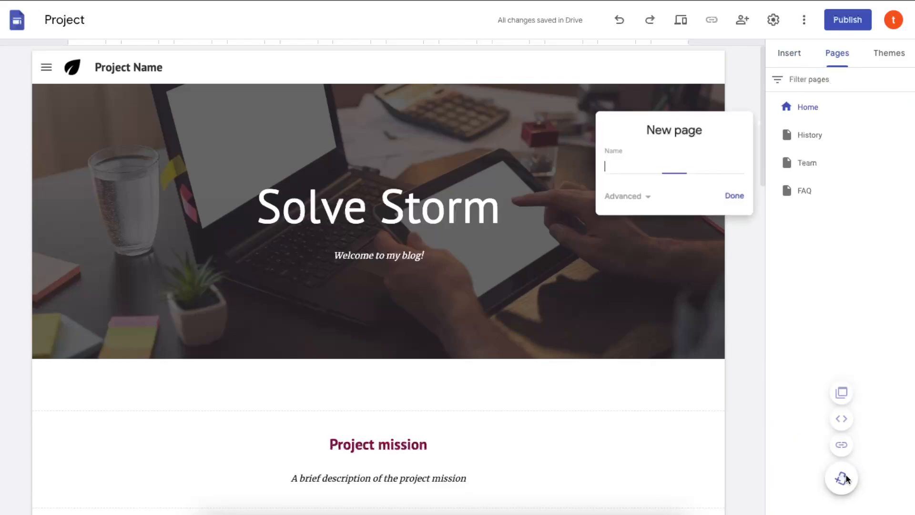
text(Co)
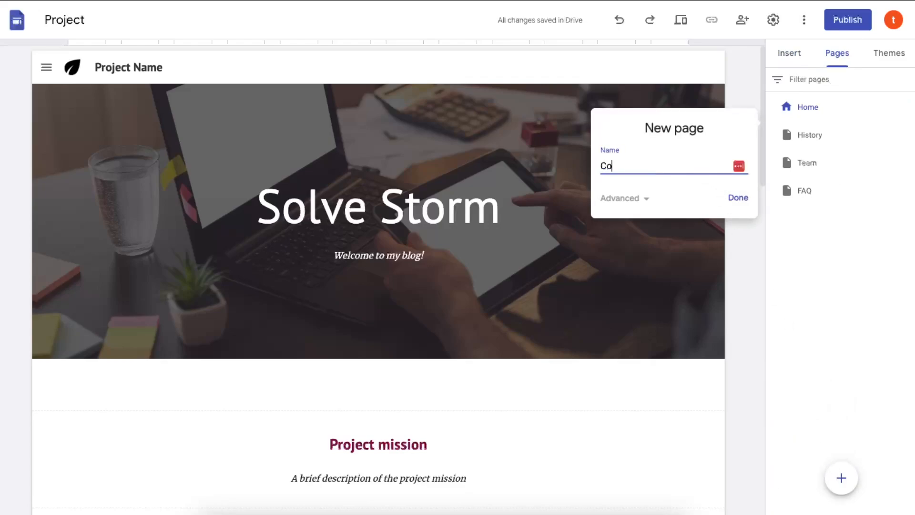
text(ntact Us)
- Create the Contact Us page and scroll through its layout
click(738, 198)
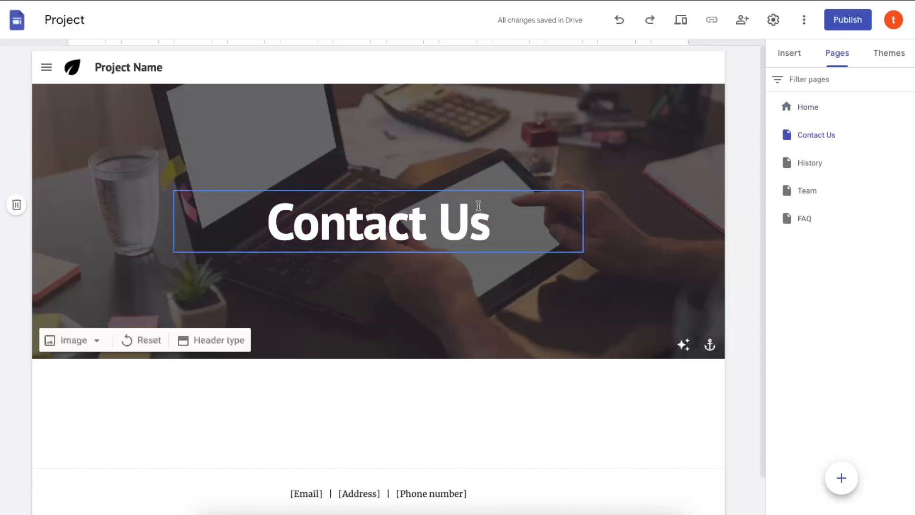
scroll(472, 210, down, 1)
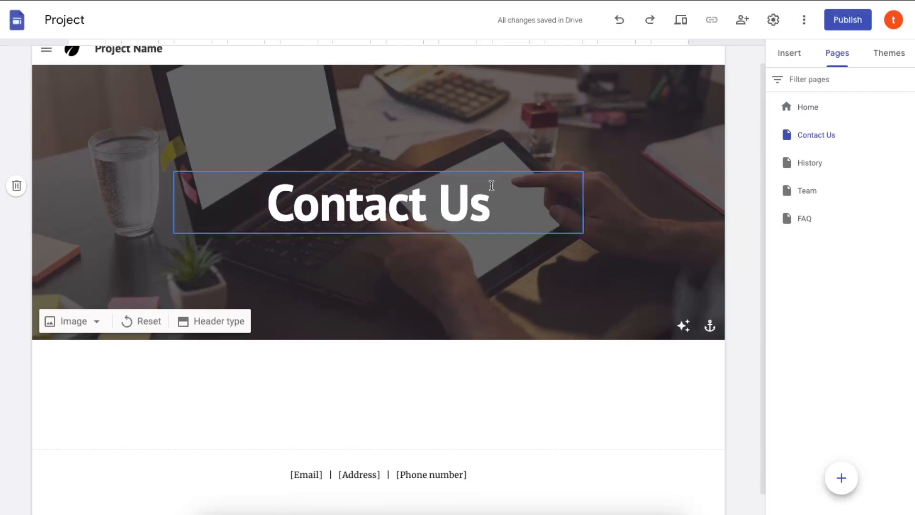
scroll(521, 251, down, 1)
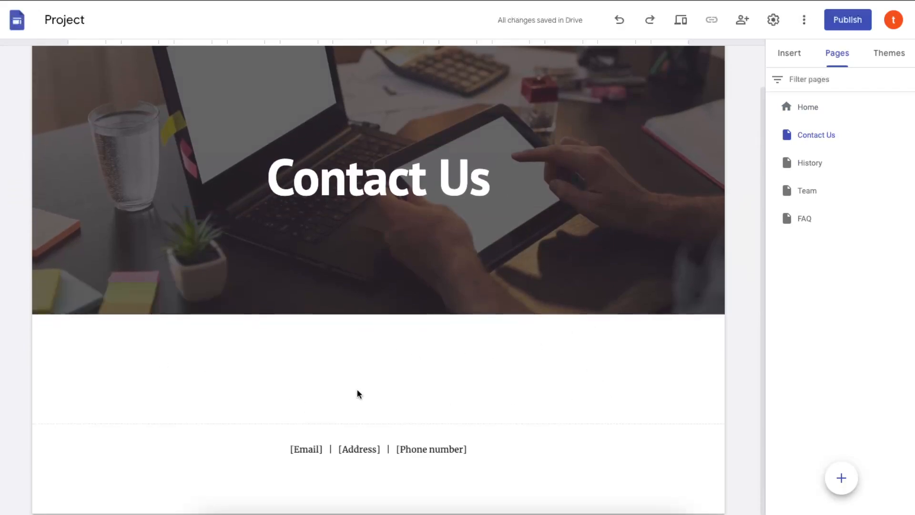
scroll(519, 342, up, 2)
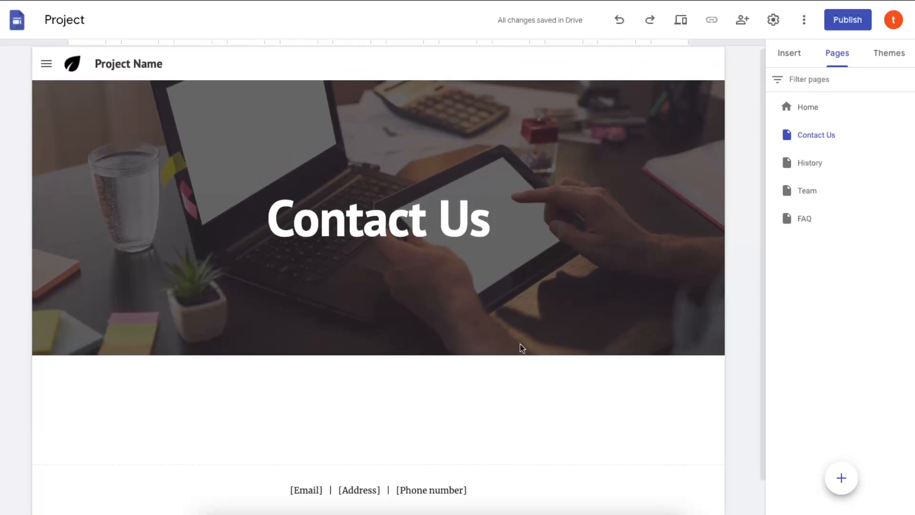
scroll(549, 324, up, 1)
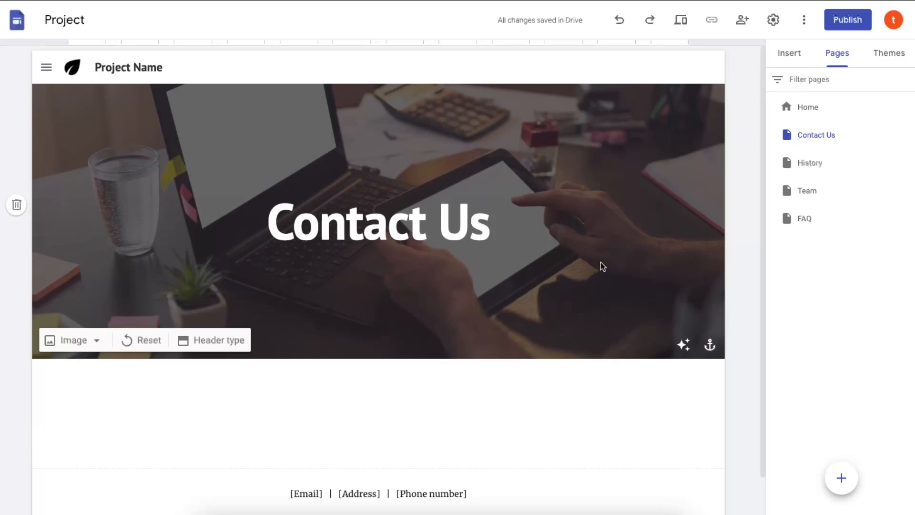
- Browse the Insert panel's list of elements that can be added
click(784, 54)
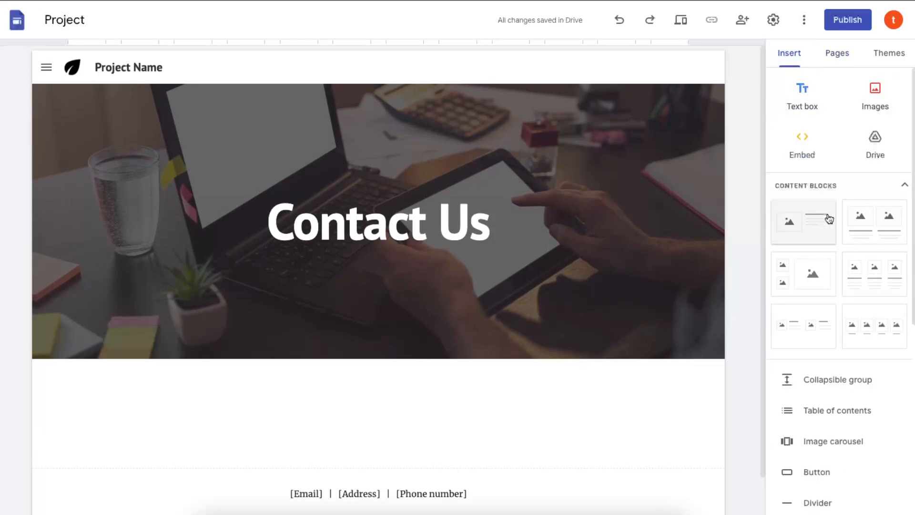
scroll(827, 291, down, 7)
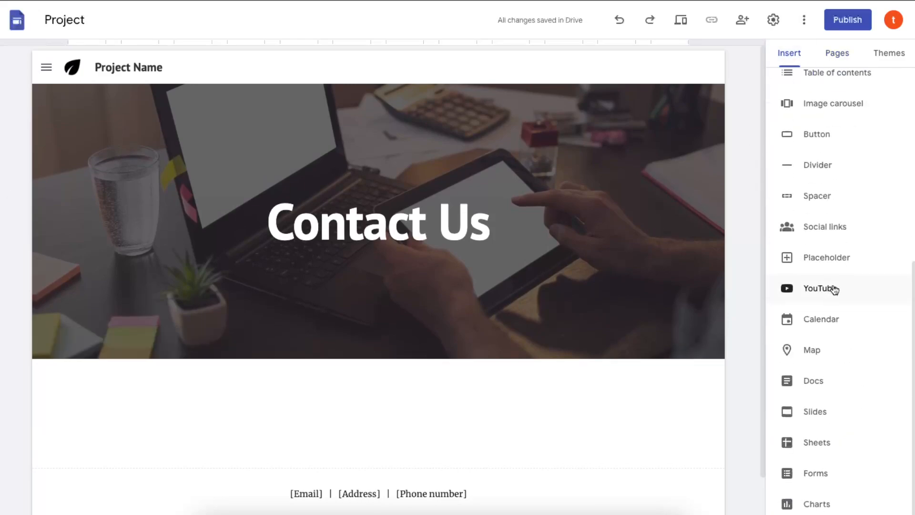
scroll(827, 177, up, 7)
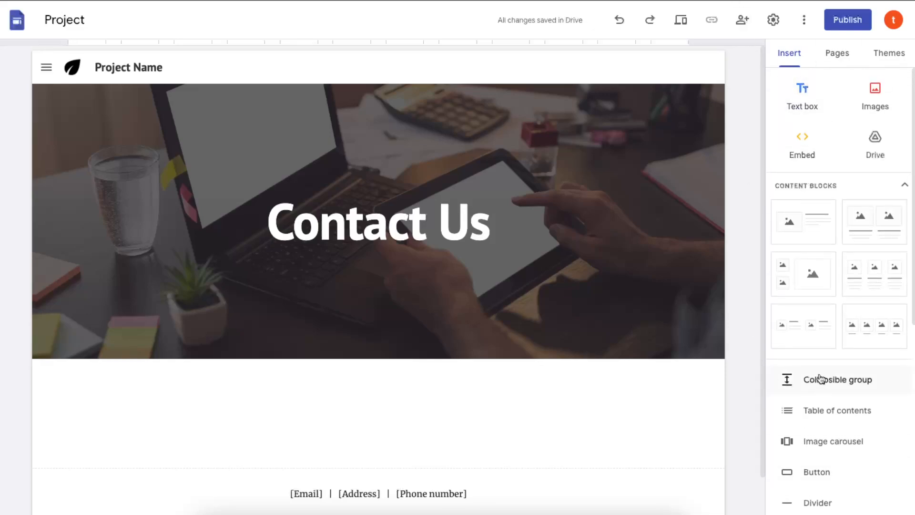
scroll(810, 380, down, 7)
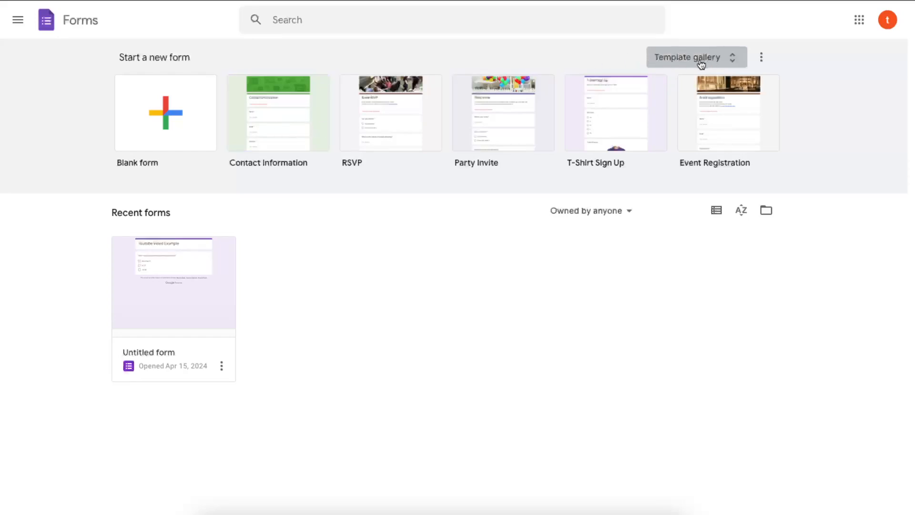
- Create a form from the Contact Information template and retitle it 'Contact Us'
click(288, 118)
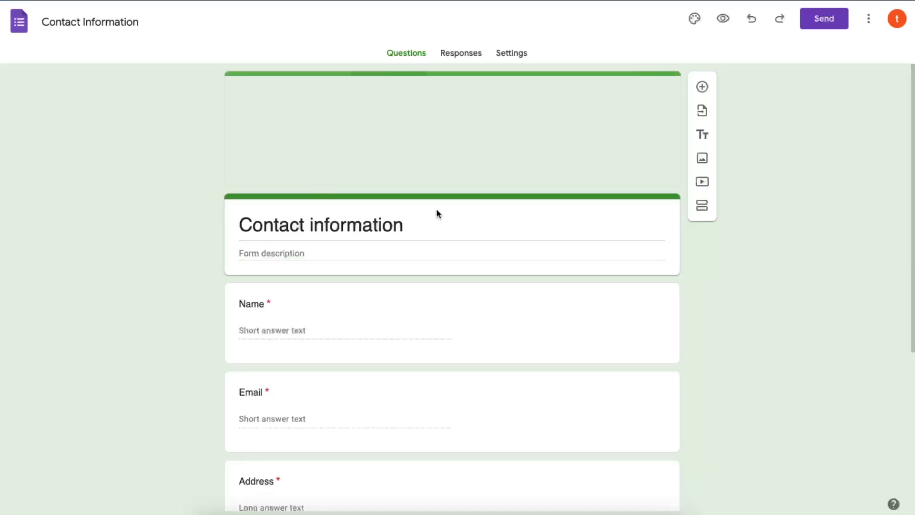
double_click(393, 218)
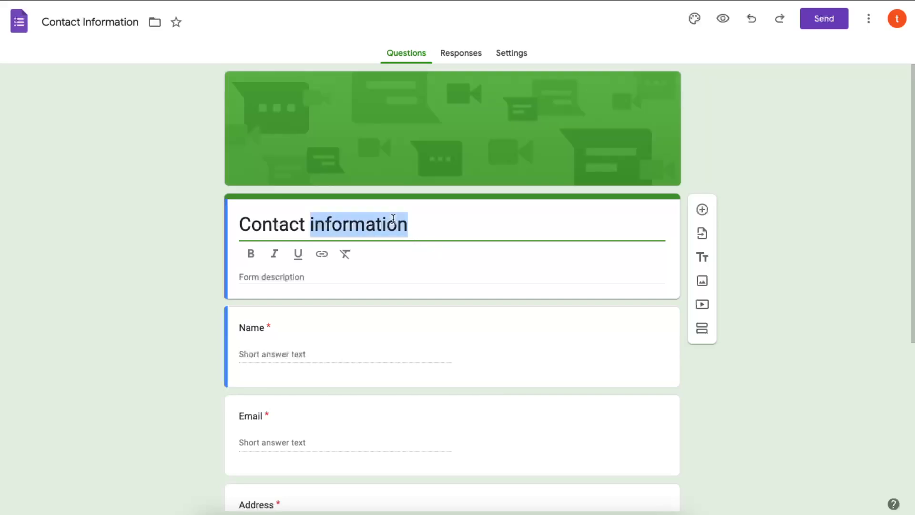
text(Us)
scroll(395, 207, down, 3)
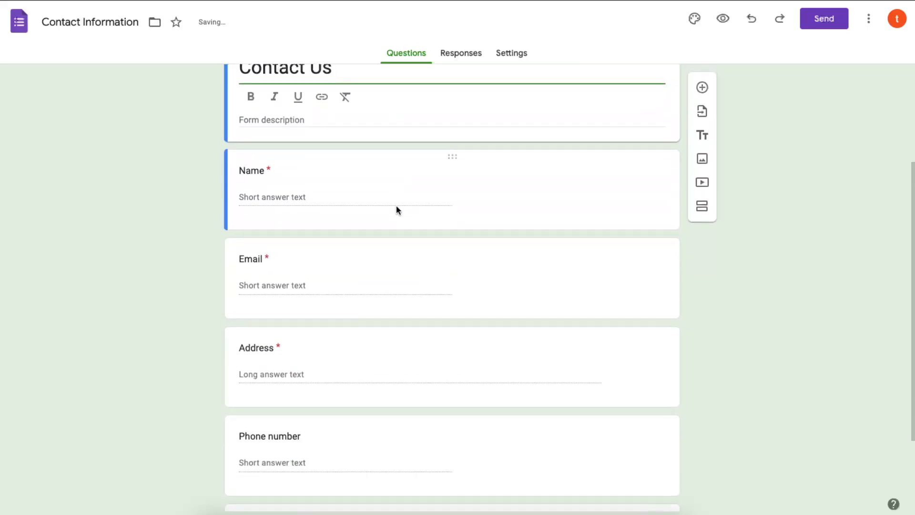
scroll(286, 231, up, 1)
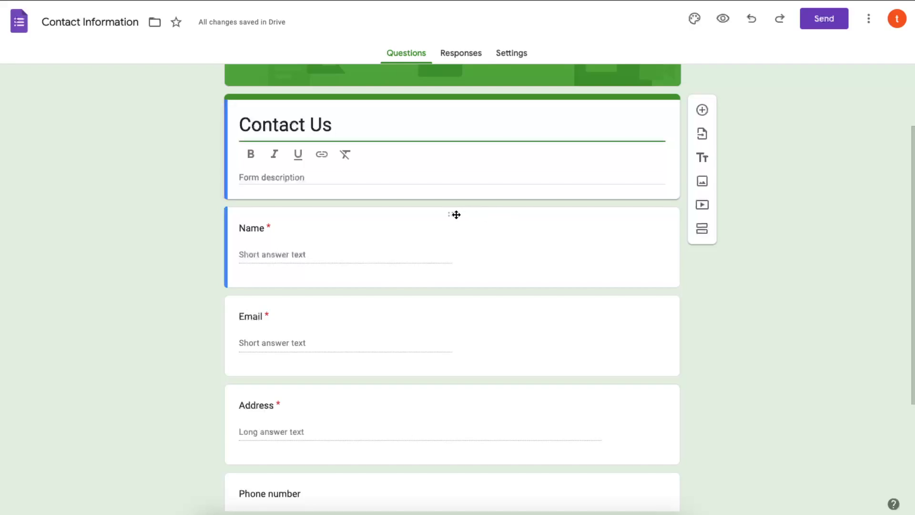
scroll(366, 251, down, 1)
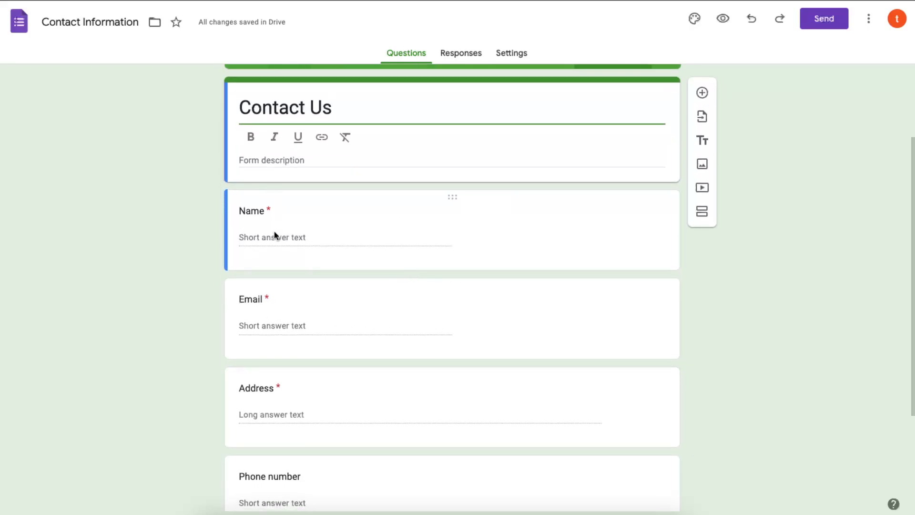
- Delete the Address and Phone number questions, leaving Name, Email and Comments
scroll(333, 309, down, 2)
click(449, 273)
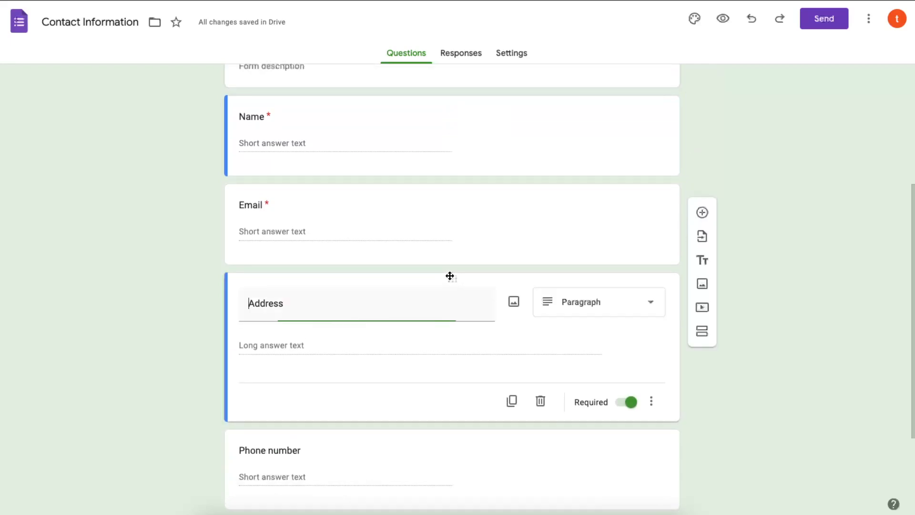
click(539, 418)
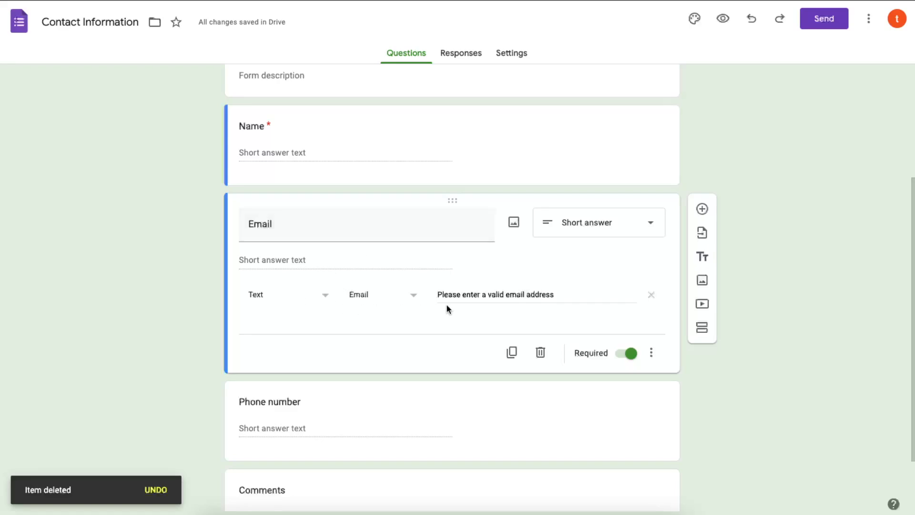
scroll(515, 297, down, 2)
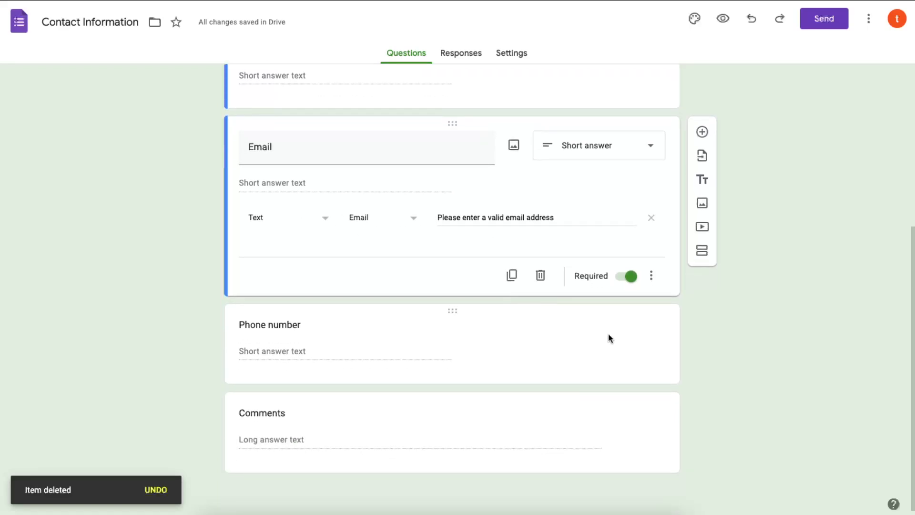
click(457, 310)
click(539, 387)
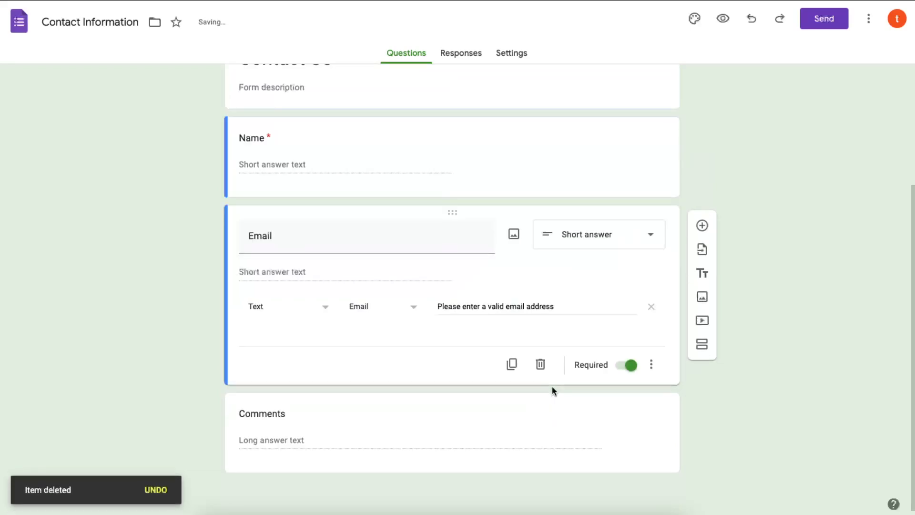
click(359, 408)
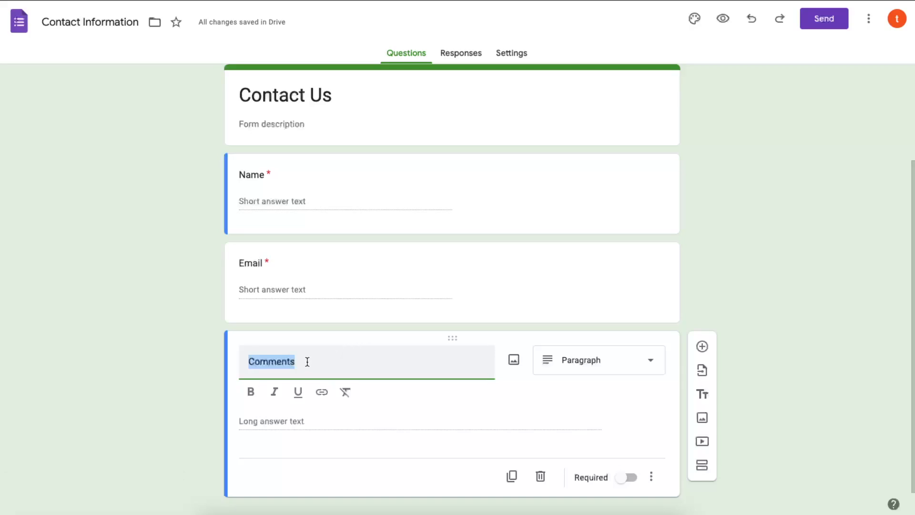
- Rename the Comments question to 'Your Message', keeping Email required
text(Y)
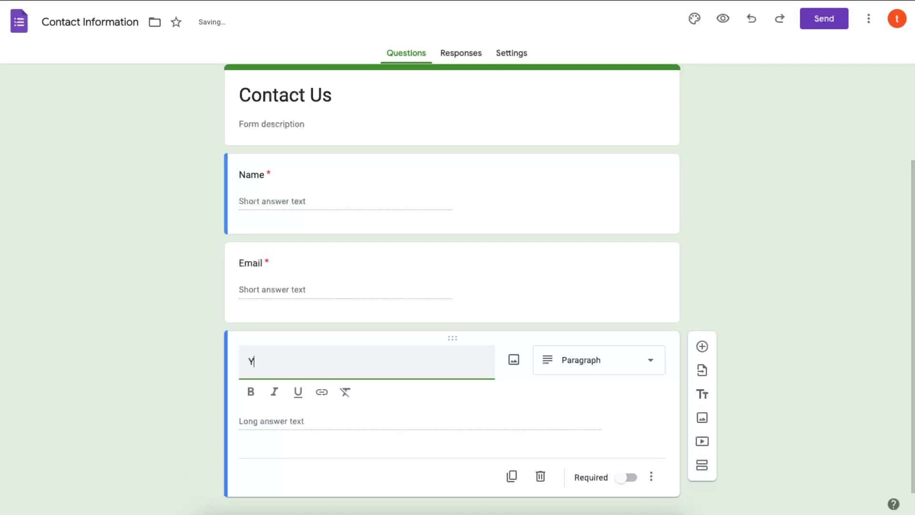
text(our Message)
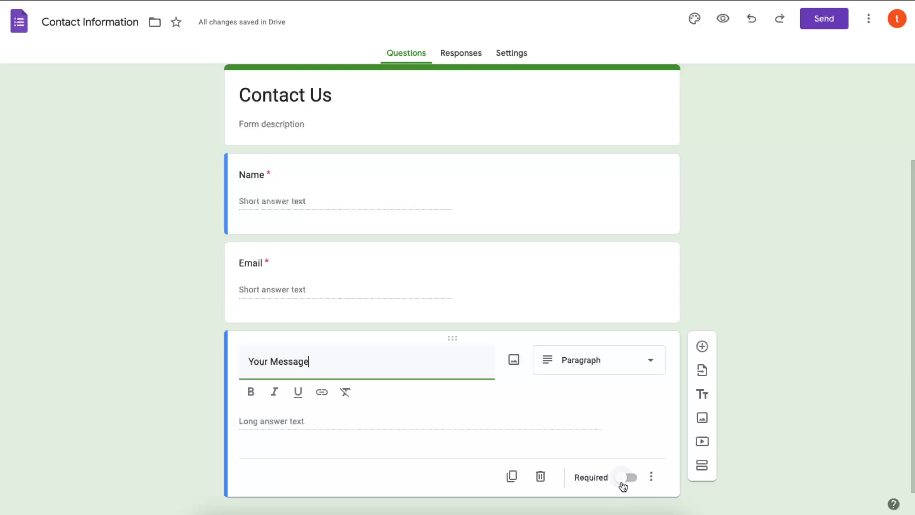
click(313, 251)
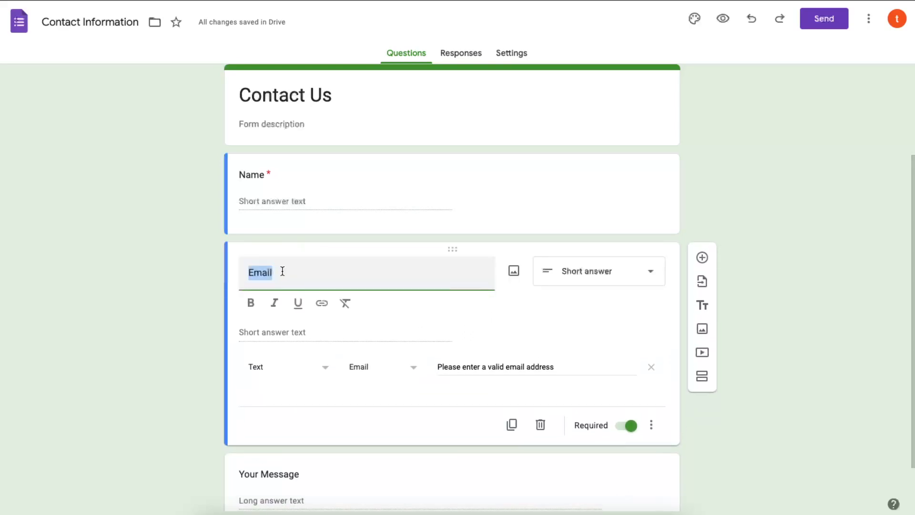
click(630, 425)
click(631, 404)
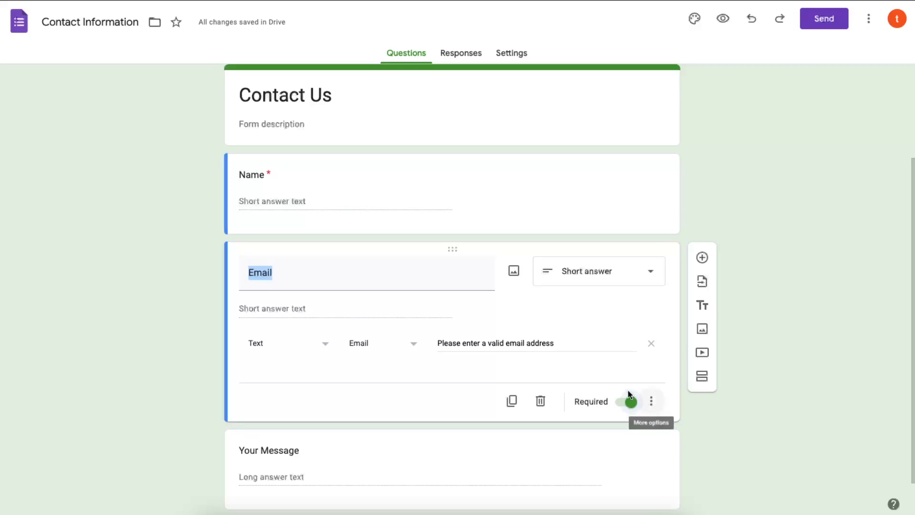
click(449, 165)
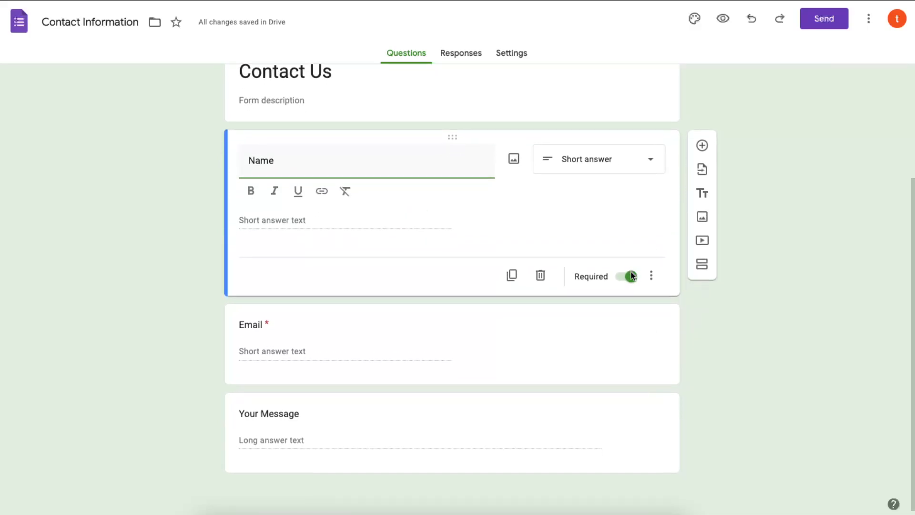
- Make Your Message a required question with the Paragraph answer type
click(539, 409)
click(627, 477)
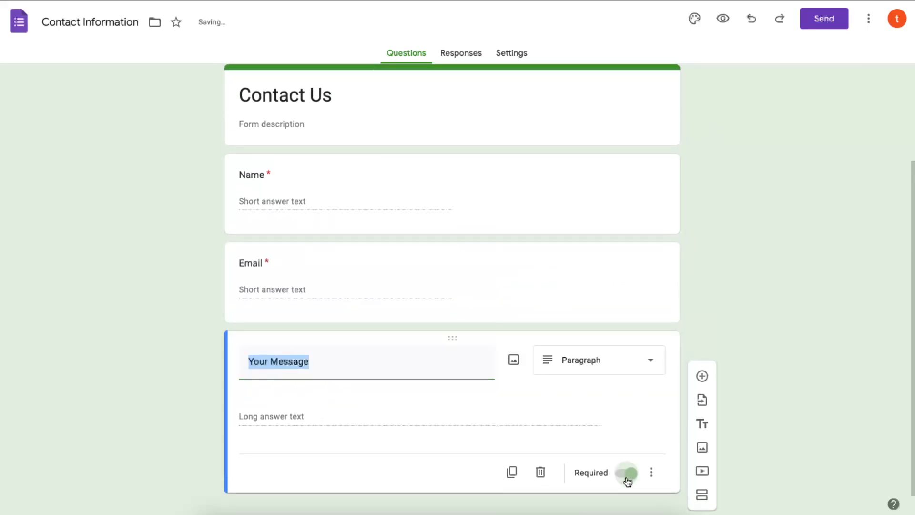
click(654, 363)
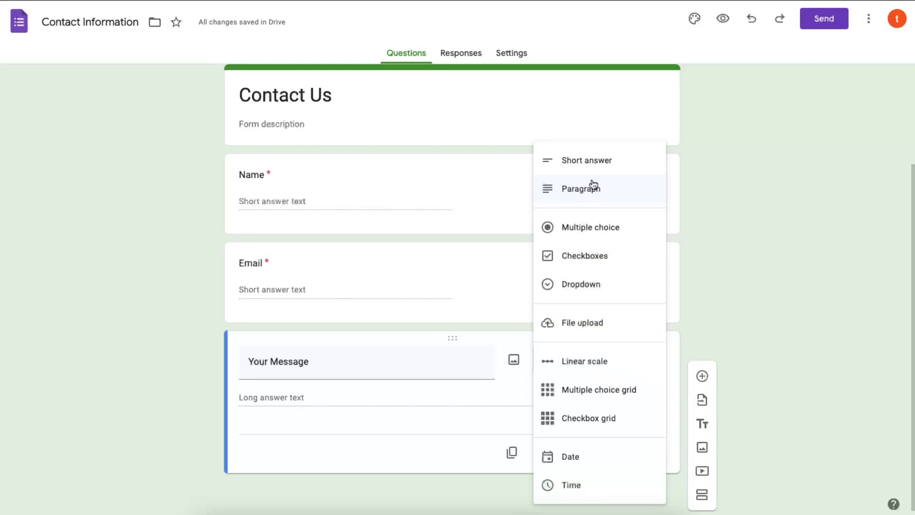
click(738, 251)
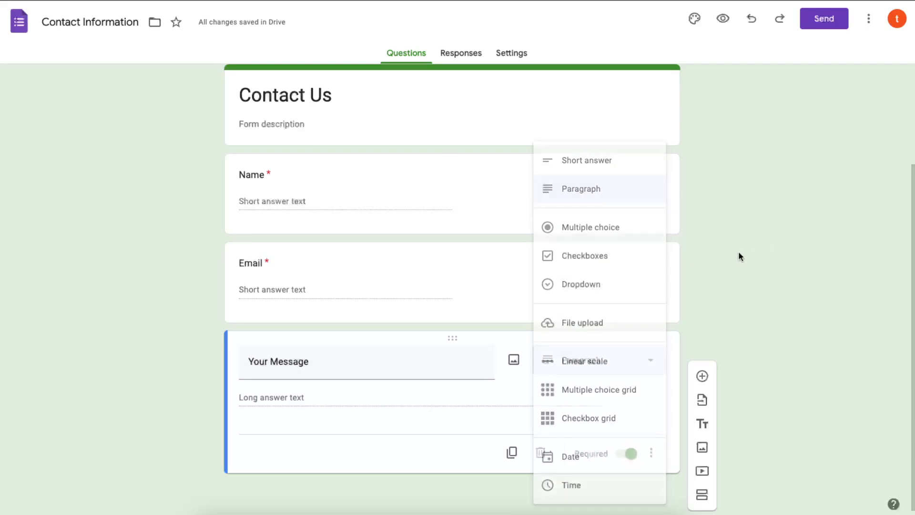
scroll(332, 270, up, 2)
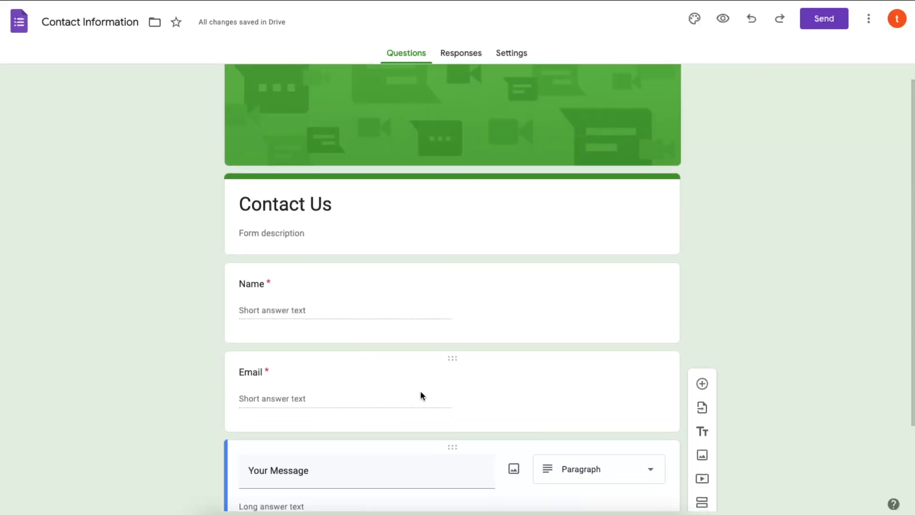
scroll(421, 394, up, 1)
click(533, 205)
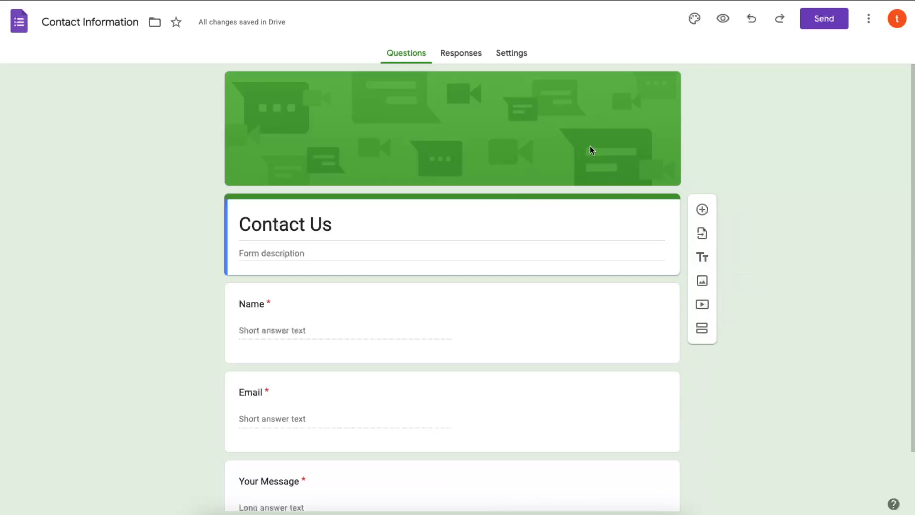
- Give the form a Blue accent colour with a light blue background
click(694, 21)
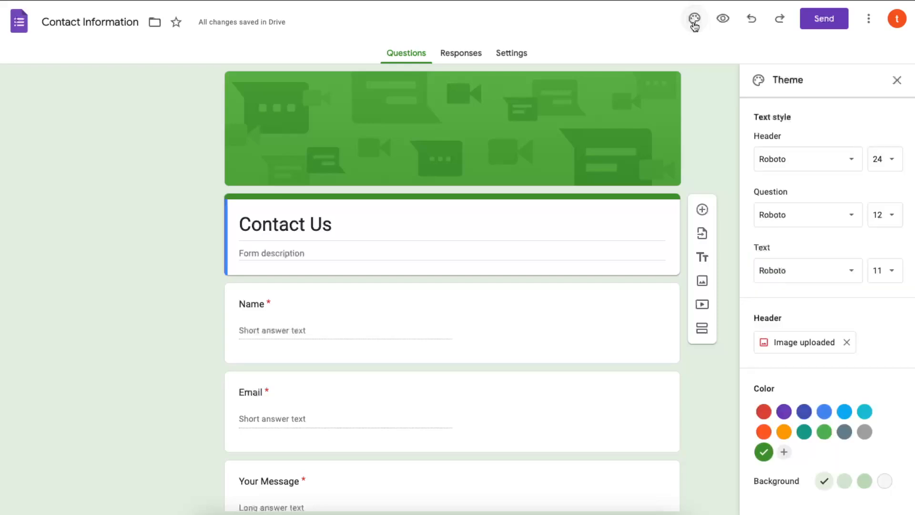
click(784, 412)
click(844, 413)
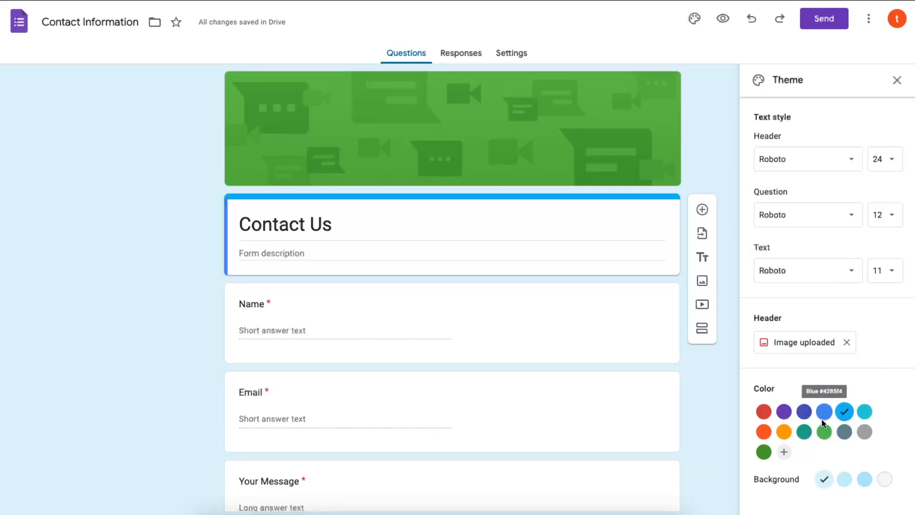
click(867, 415)
click(863, 479)
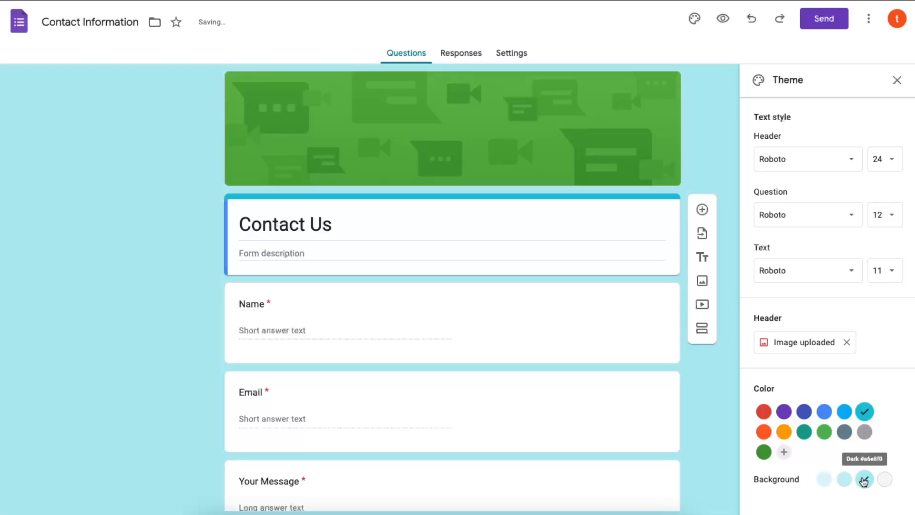
click(844, 479)
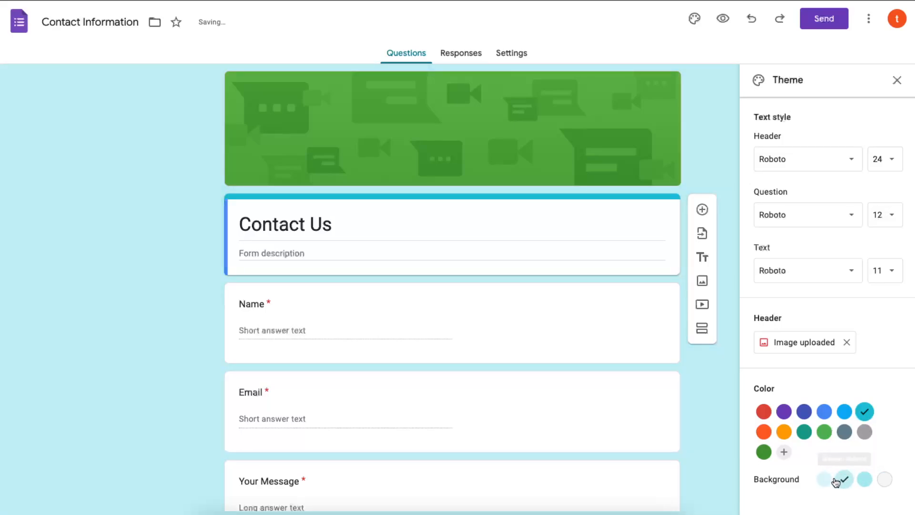
click(884, 479)
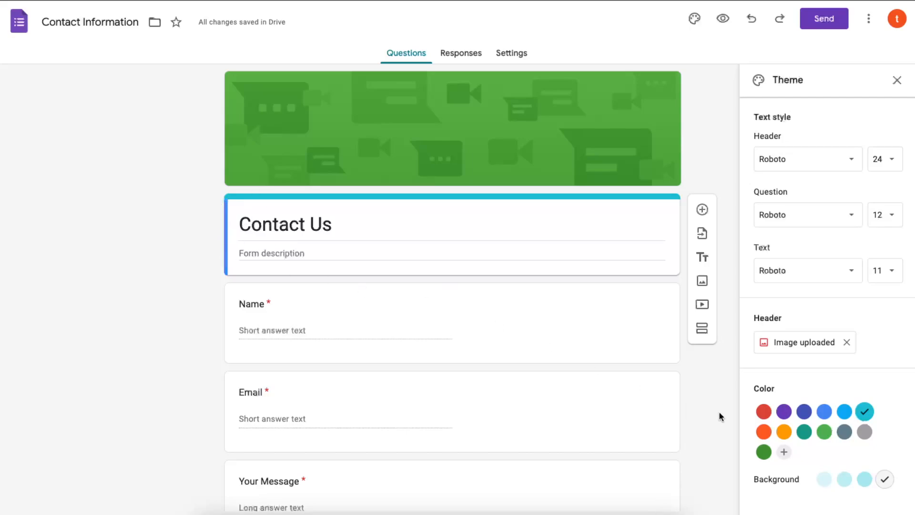
click(784, 411)
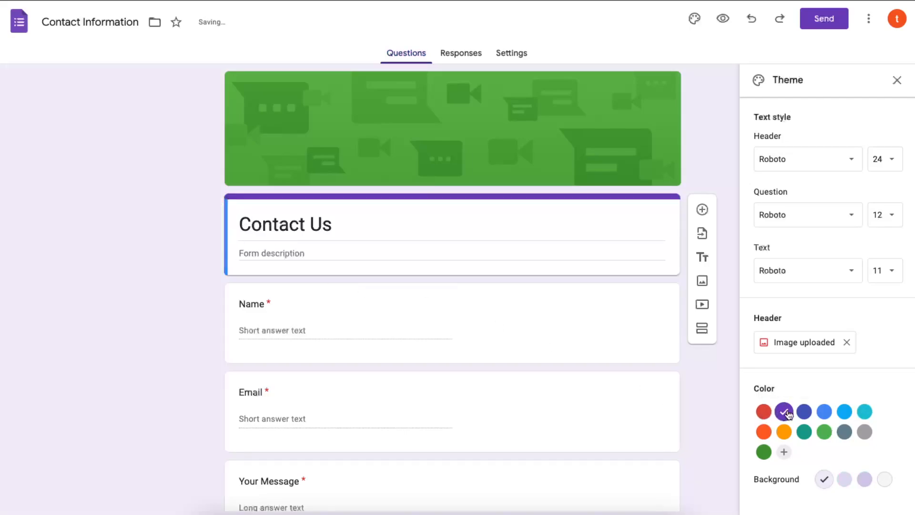
click(823, 411)
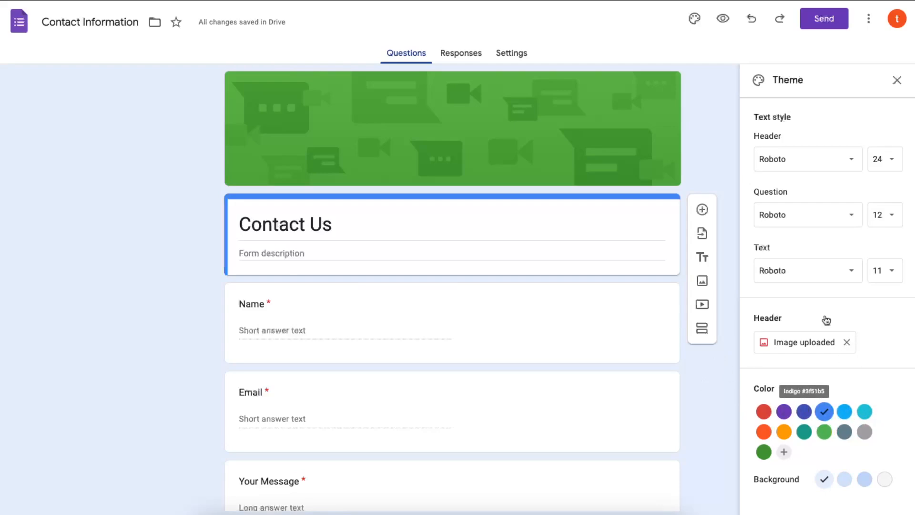
click(896, 81)
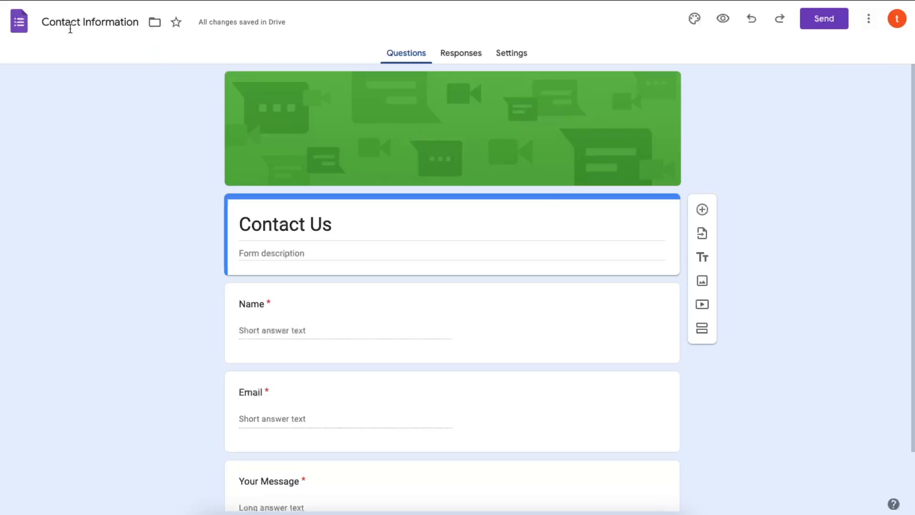
- Return to the Google Forms home page
click(26, 27)
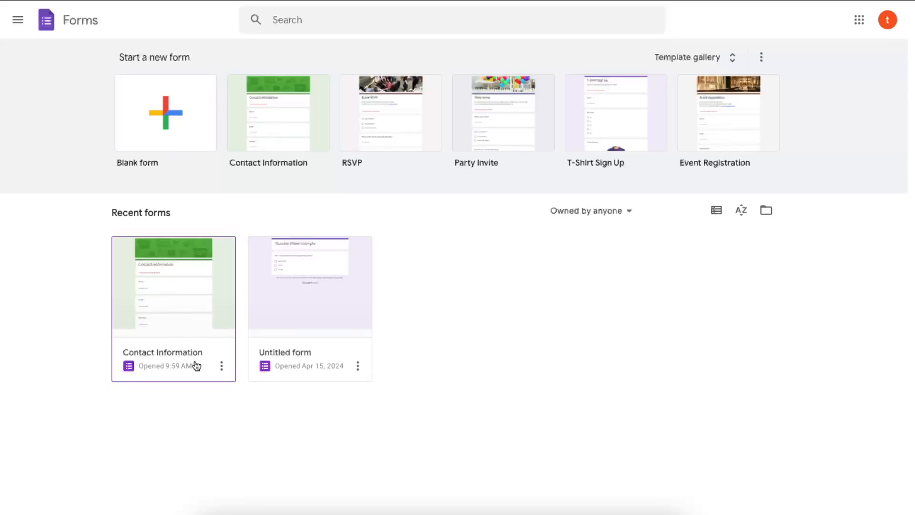
click(221, 366)
click(221, 366)
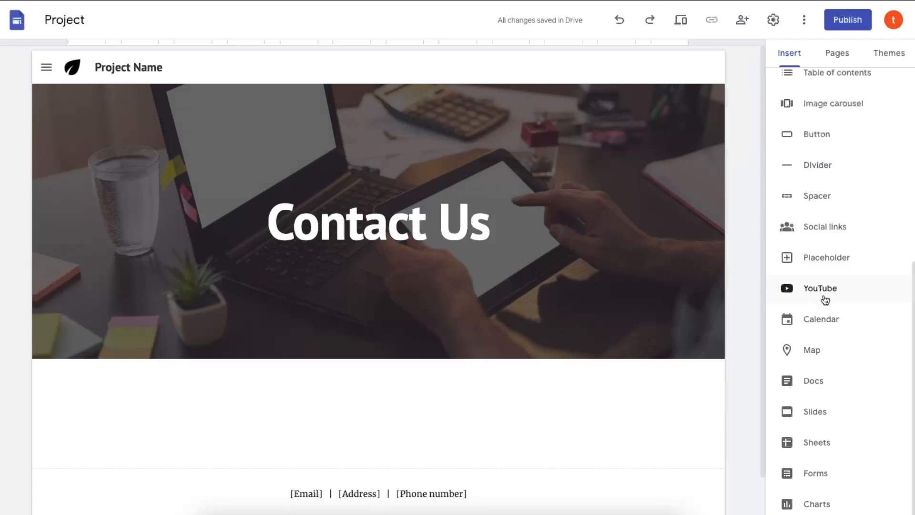
- Insert the Contact Information form from the Forms picker into the Contact Us page
scroll(688, 423, down, 1)
scroll(782, 284, up, 7)
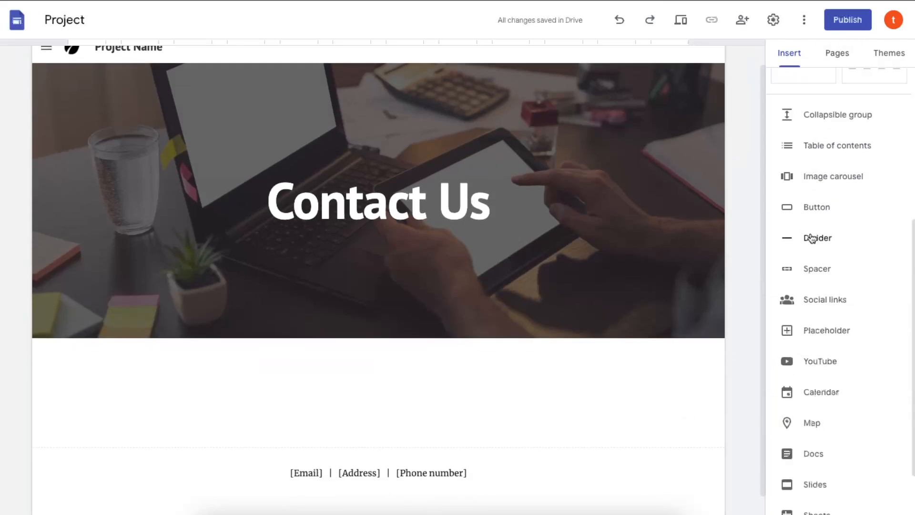
scroll(829, 262, down, 7)
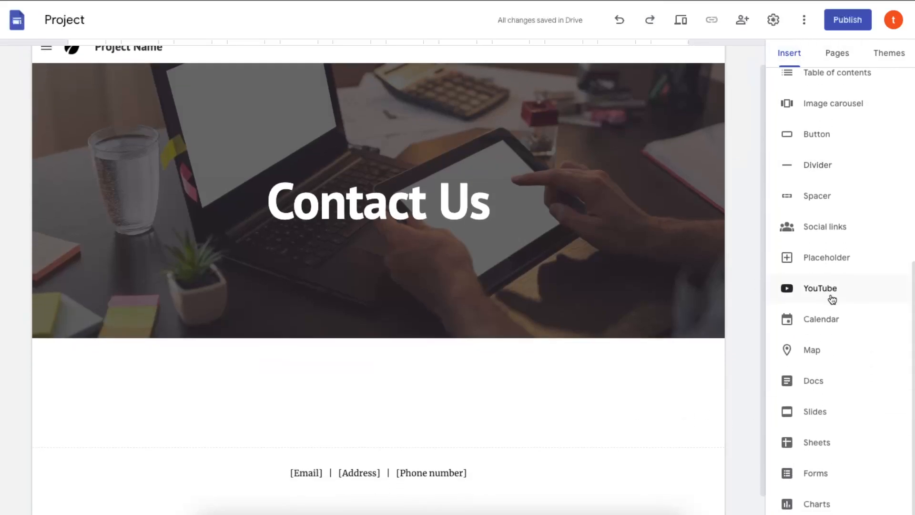
click(827, 473)
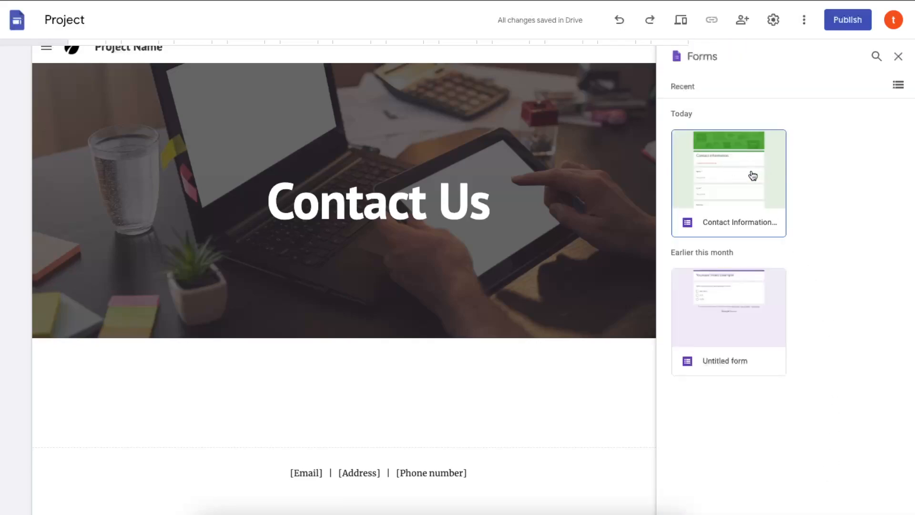
click(752, 175)
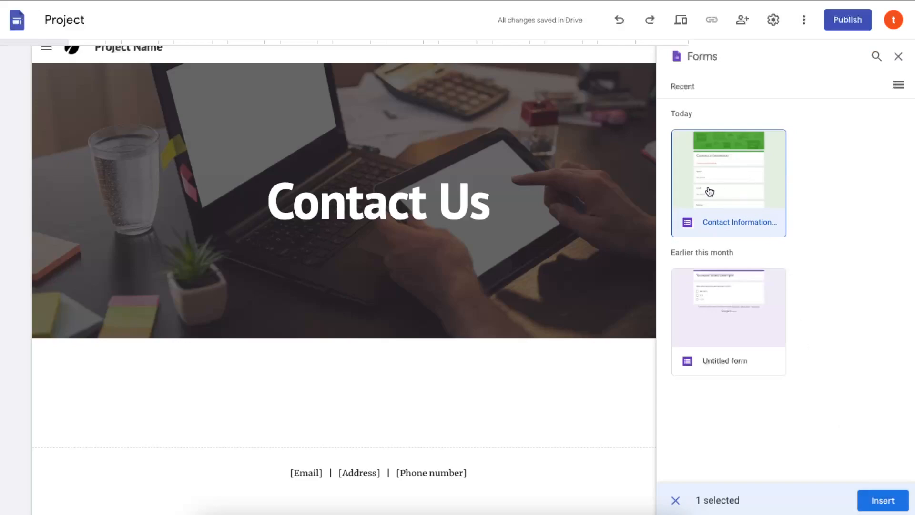
click(882, 503)
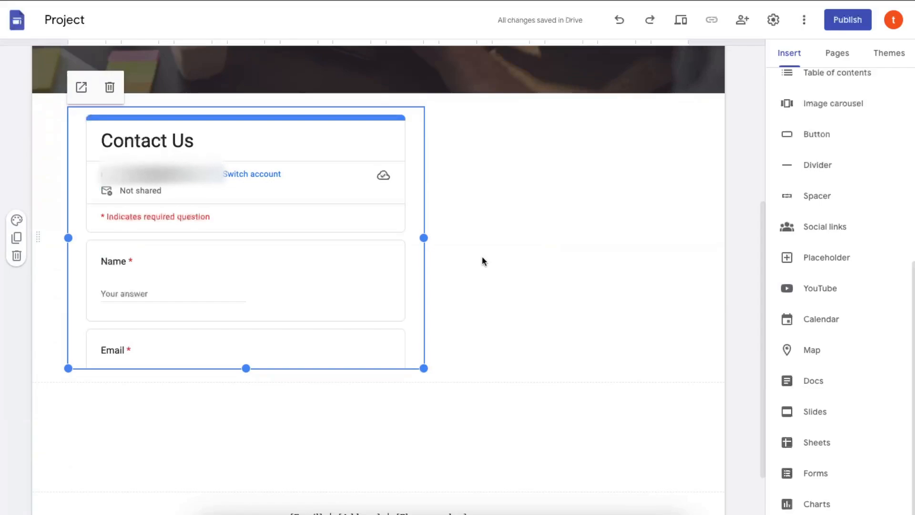
- Move the embedded form block to the centre of the page
scroll(334, 256, down, 2)
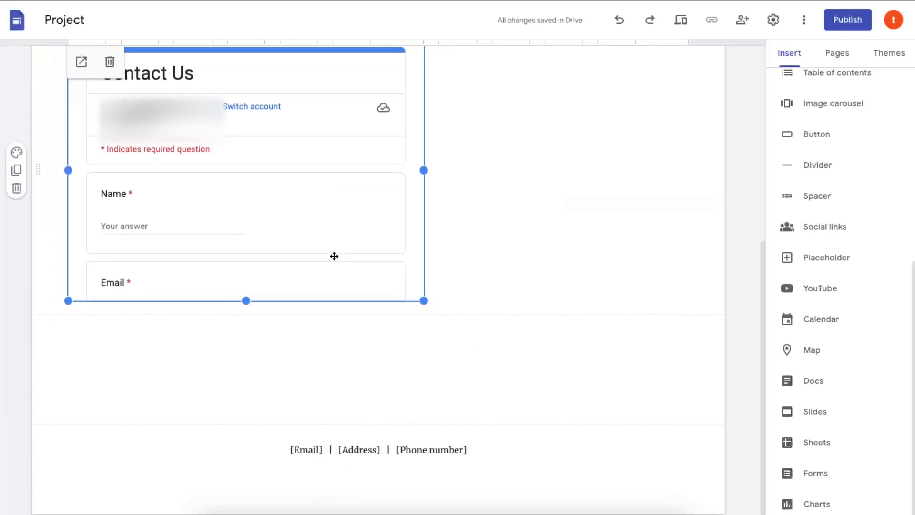
scroll(333, 256, up, 1)
drag(297, 235, 376, 233)
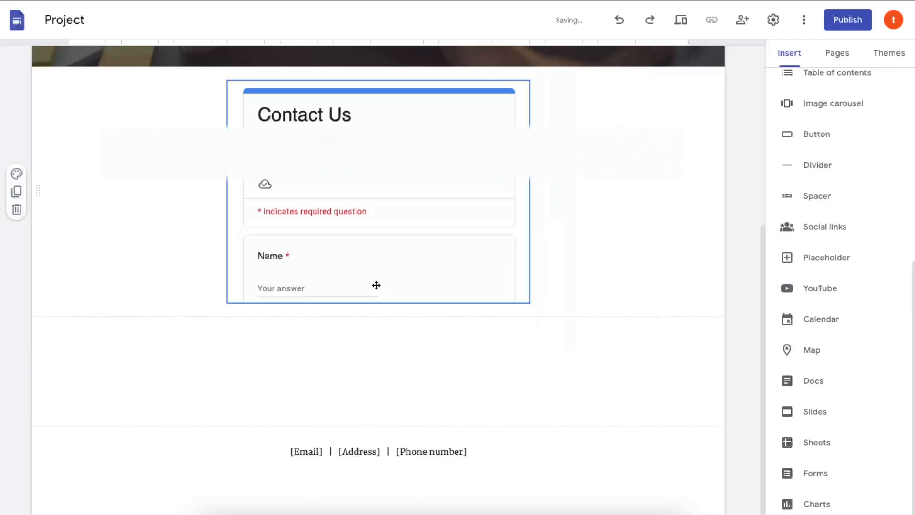
- Stretch the form embed taller until Your Message and Submit are visible
drag(377, 306, 378, 513)
scroll(378, 421, down, 4)
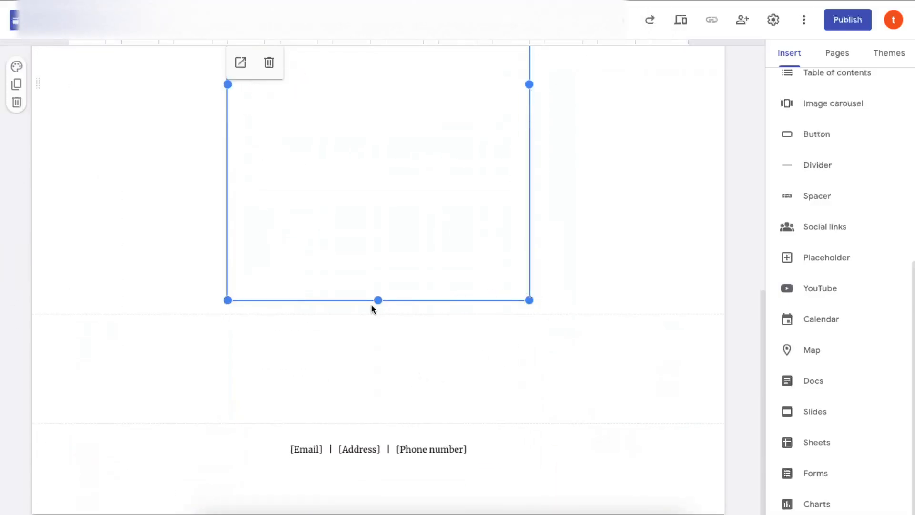
mouse_move(376, 300)
mouse_down()
mouse_move(383, 355)
mouse_move(378, 300)
mouse_up()
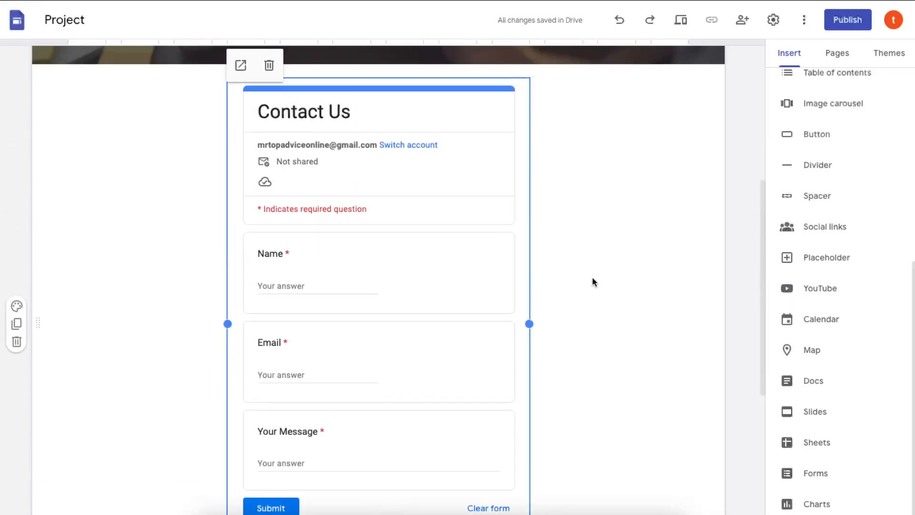
scroll(592, 281, down, 2)
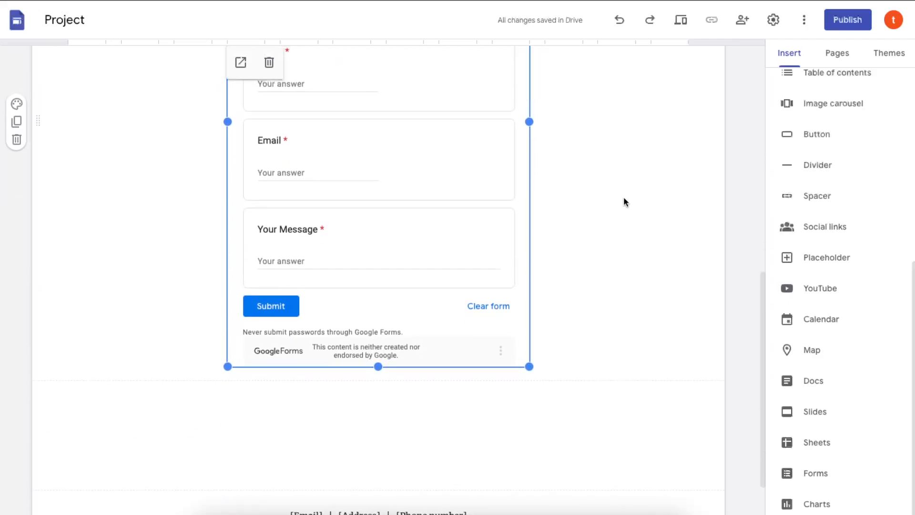
scroll(623, 197, up, 10)
scroll(624, 196, down, 12)
scroll(624, 197, up, 1)
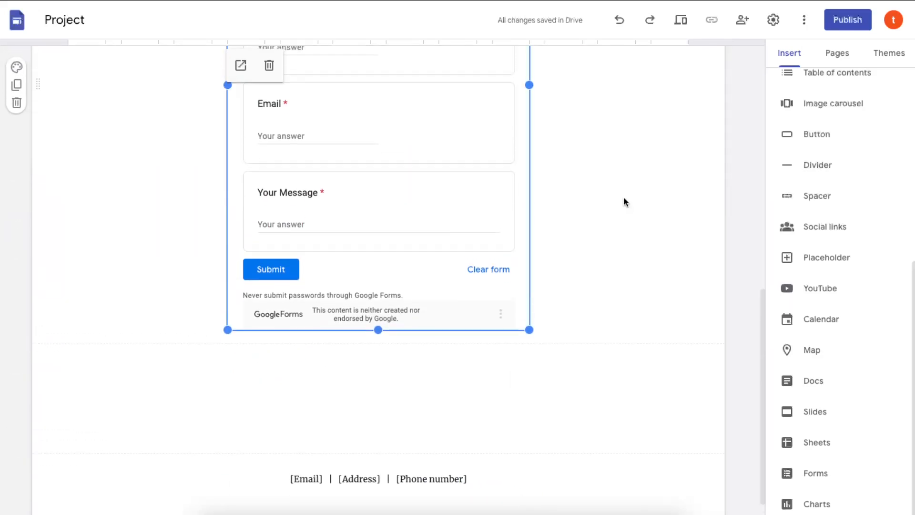
click(656, 258)
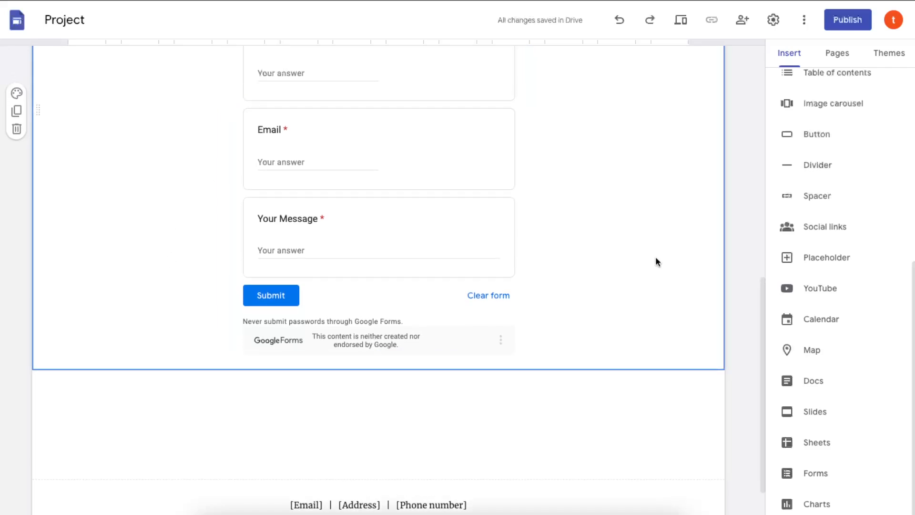